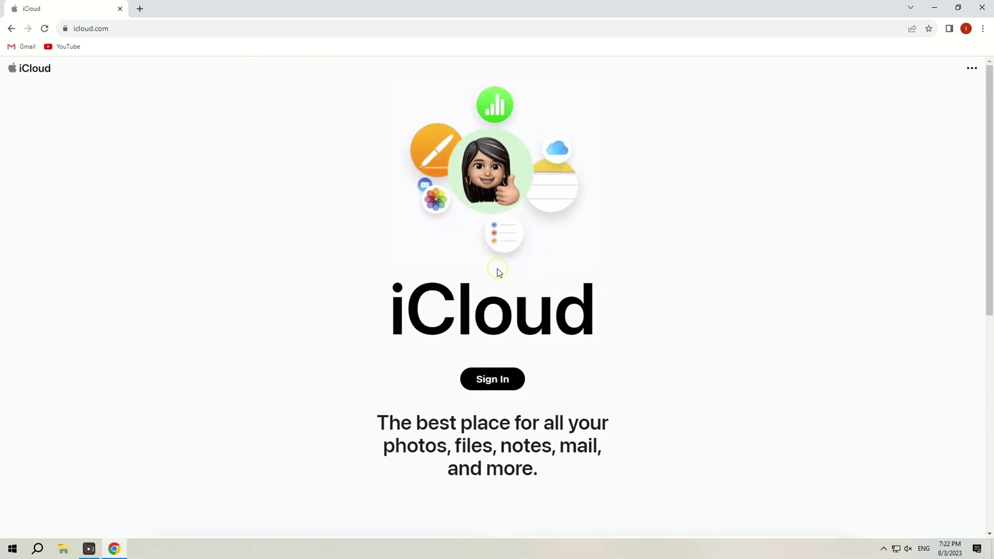
pyautogui.scroll(-4, 536, 268)
pyautogui.scroll(-2, 535, 268)
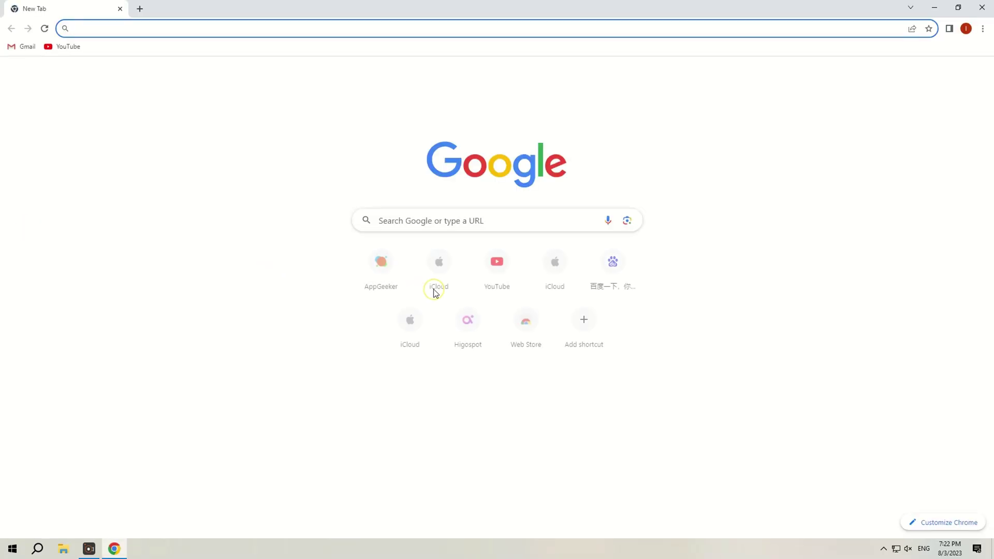
# Step: Sign in to iCloud with the Apple ID password and trust this browser
pyautogui.click(439, 265)
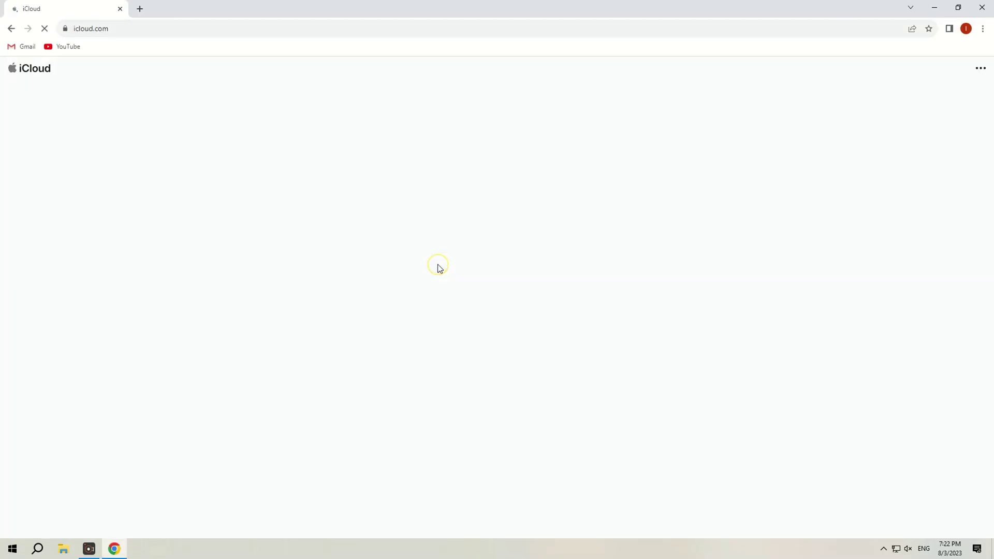
pyautogui.click(483, 381)
pyautogui.click(536, 317)
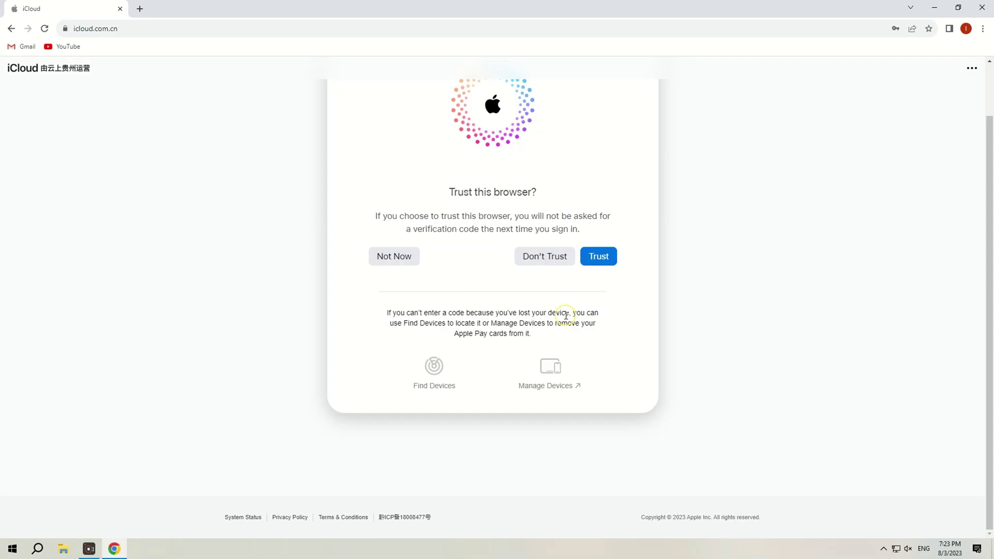
pyautogui.scroll(1, 532, 269)
pyautogui.click(599, 314)
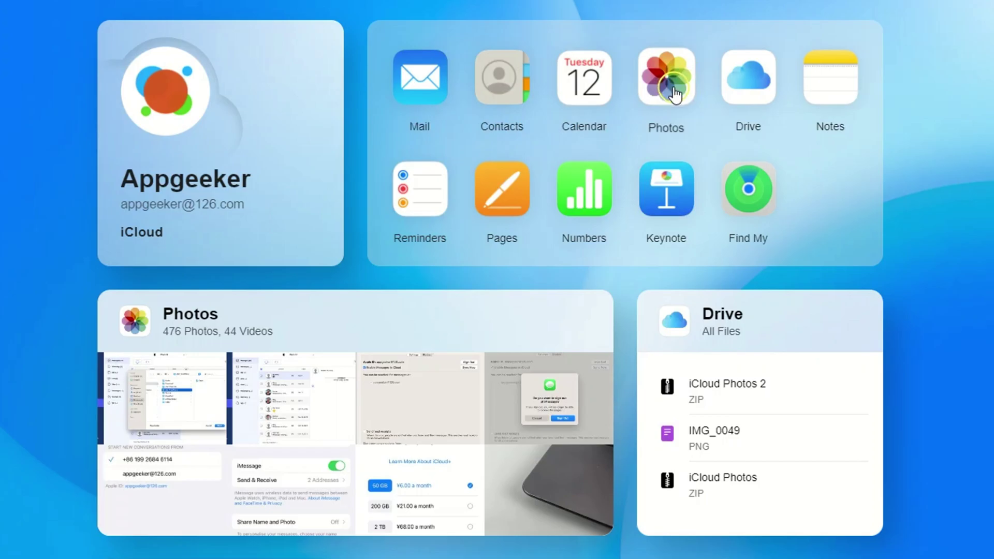
# Step: Open the Photos app from the iCloud home dashboard
pyautogui.click(674, 91)
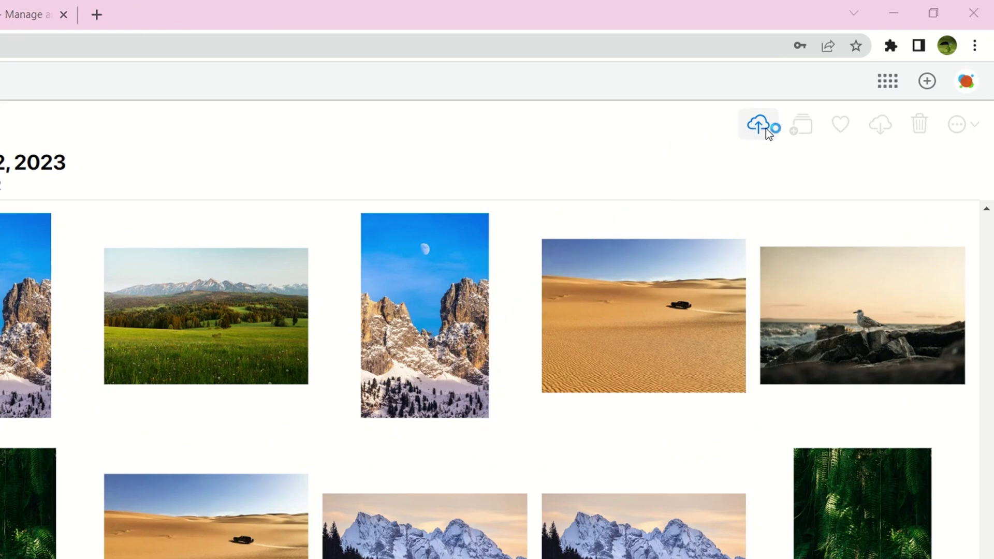
# Step: Upload three images from Desktop > 12311 > picture to iCloud Photos
pyautogui.click(766, 128)
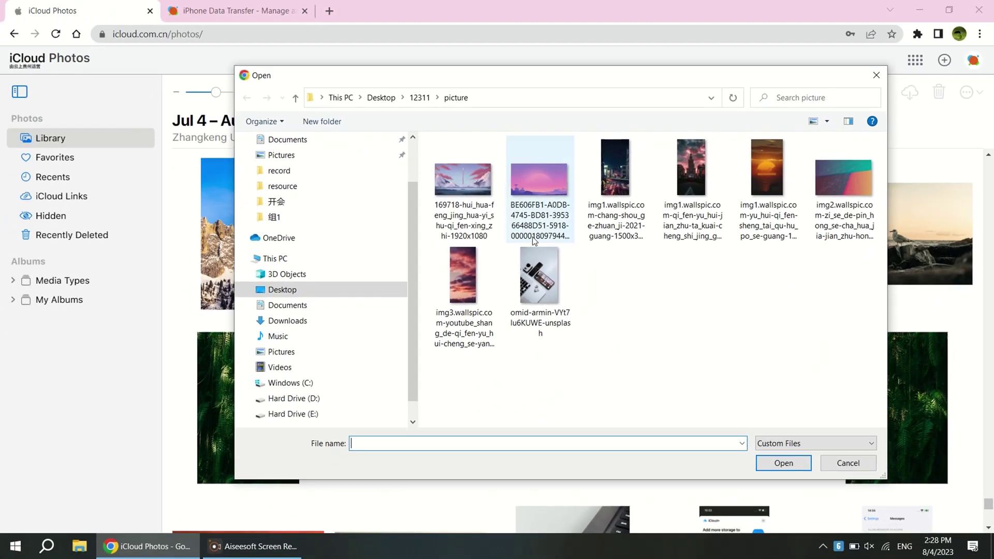
pyautogui.click(449, 174)
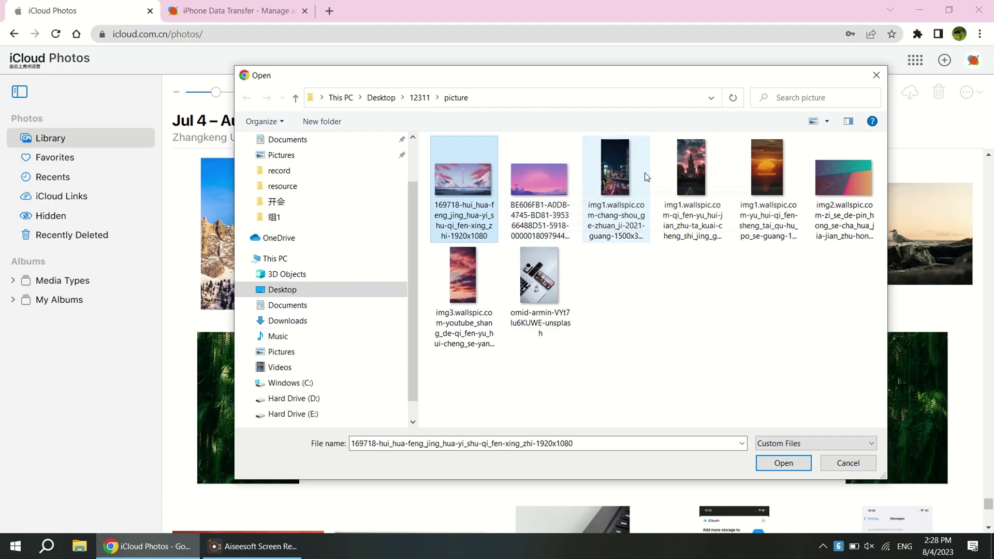
pyautogui.keyDown('shift'); pyautogui.click(630, 179); pyautogui.keyUp('shift')
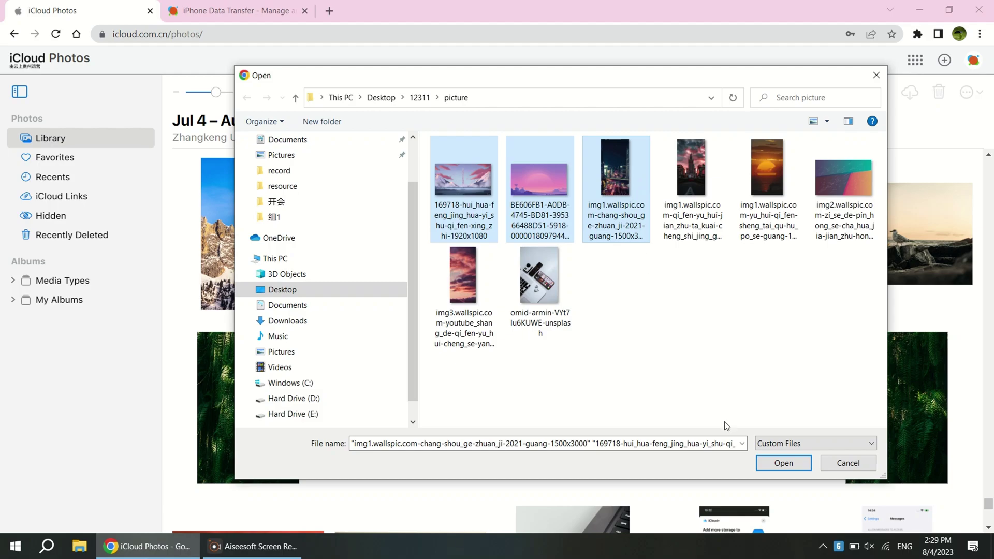
pyautogui.click(783, 464)
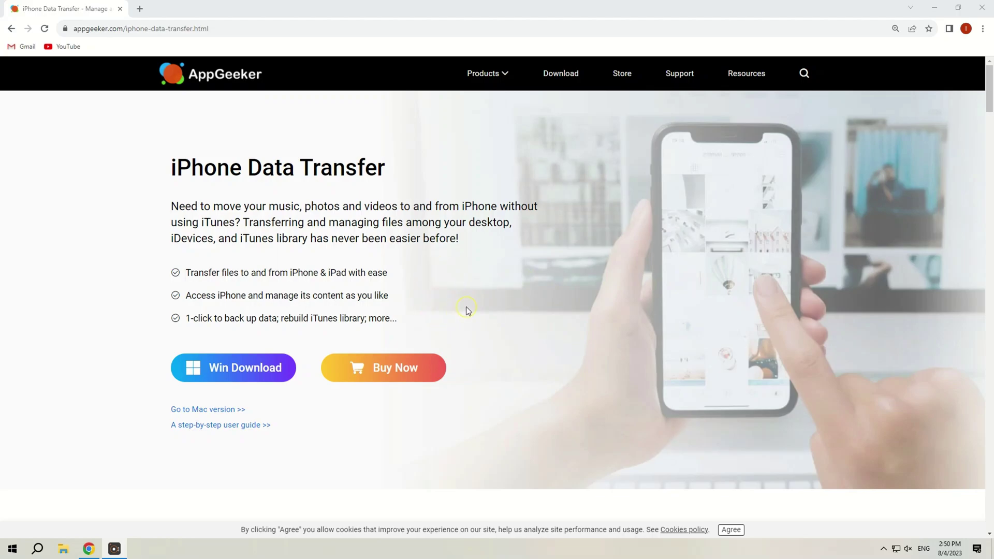
pyautogui.scroll(-5, 434, 317)
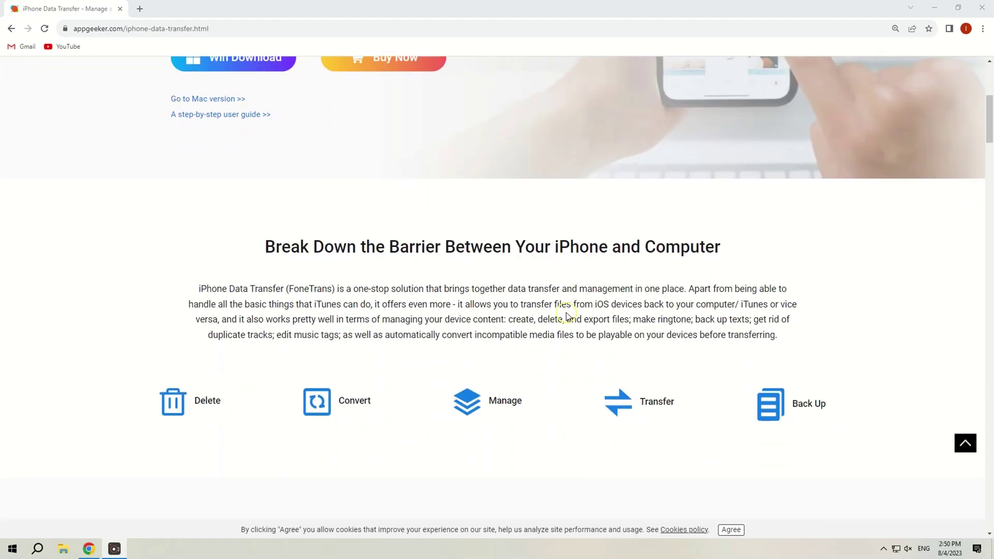
pyautogui.scroll(-1, 566, 316)
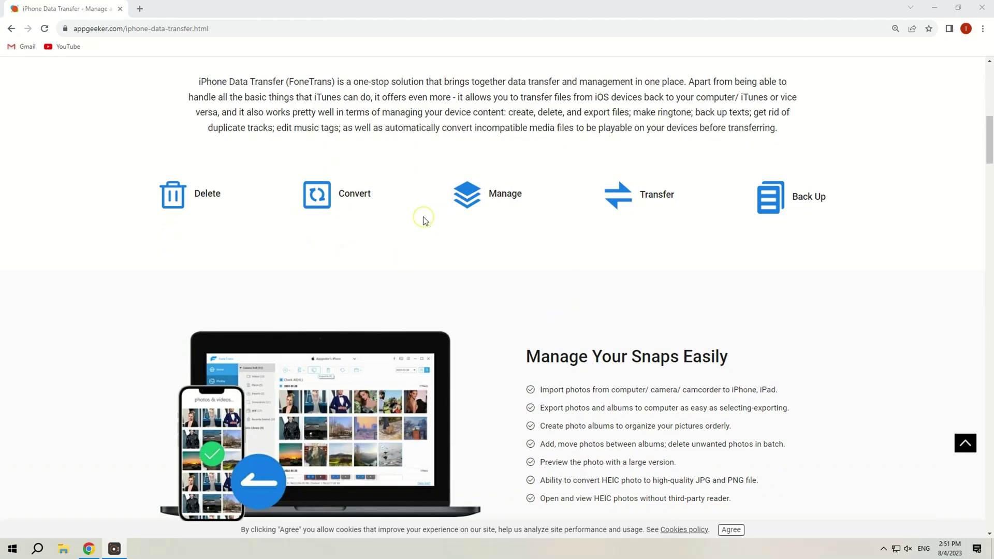
pyautogui.scroll(1, 424, 221)
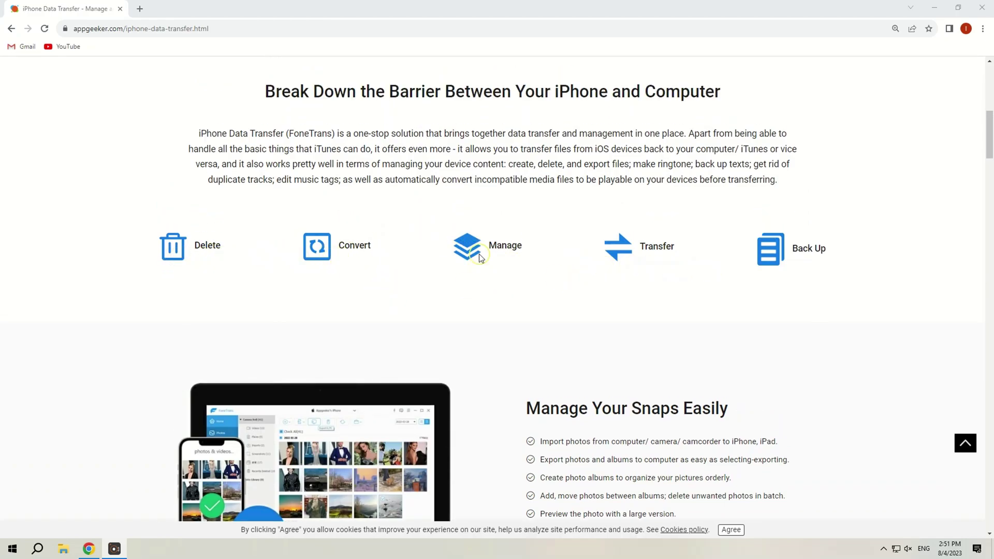
pyautogui.scroll(5, 552, 322)
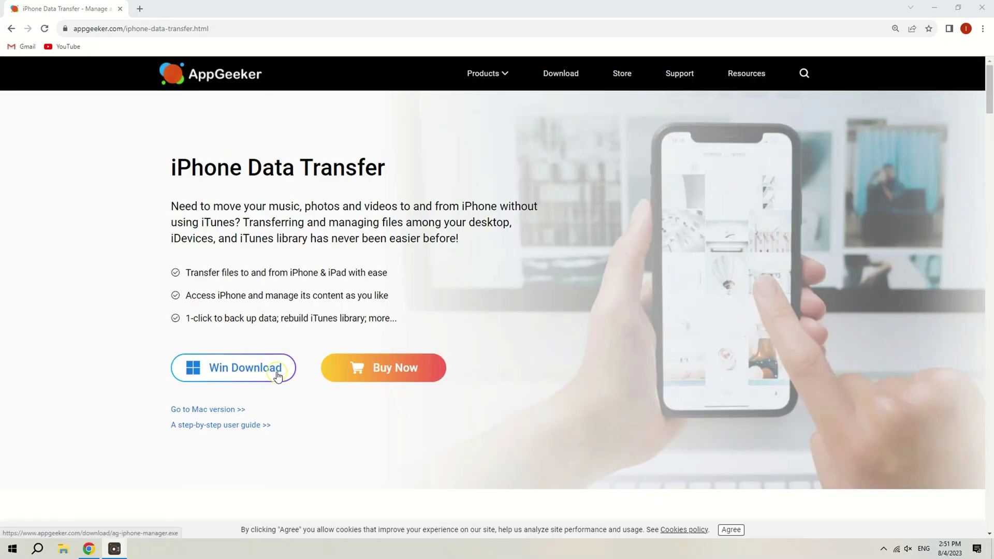
# Step: Close the Chrome window showing the AppGeeker product page
pyautogui.click(981, 7)
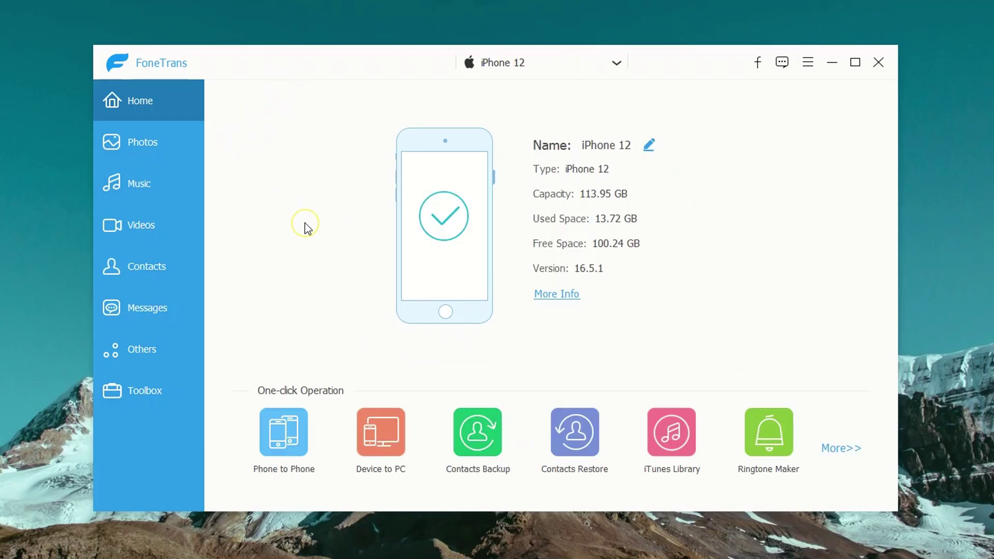
# Step: Show the iPhone 12's Camera Roll photos in the FoneTrans Photos section
pyautogui.click(152, 144)
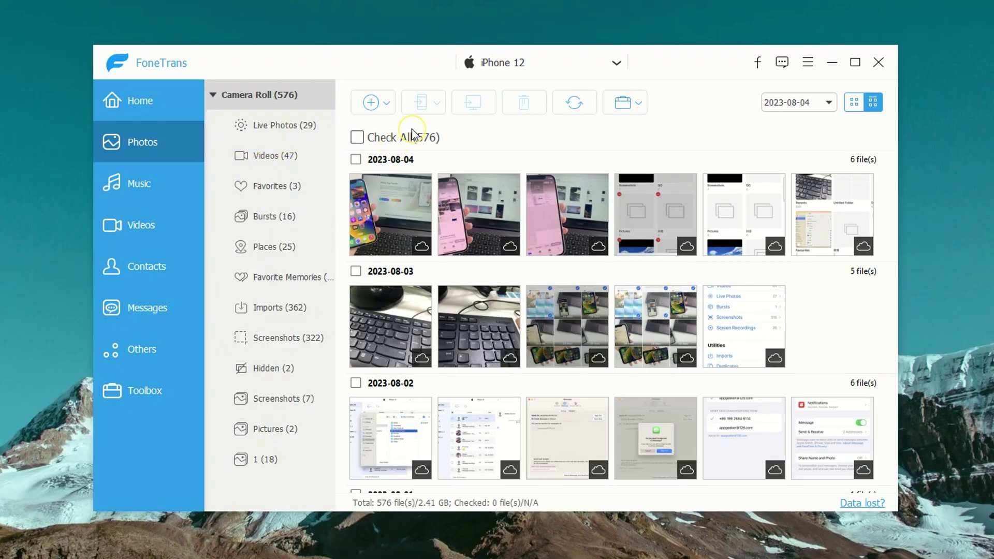
# Step: Import LIVQ0663.JPG through UYKE1159.PNG from the New folder into the iPhone's Photo Library
pyautogui.click(381, 107)
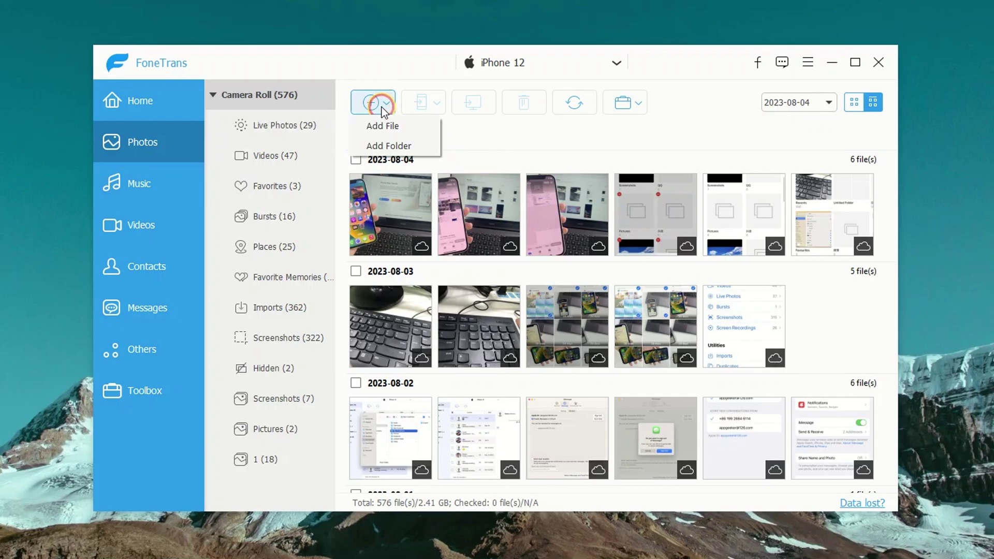
pyautogui.click(418, 129)
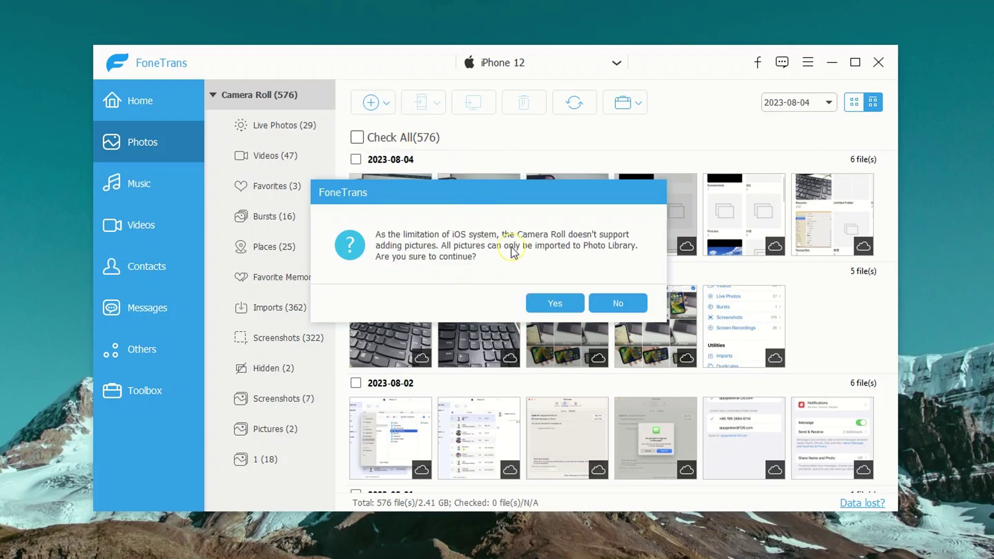
pyautogui.click(546, 300)
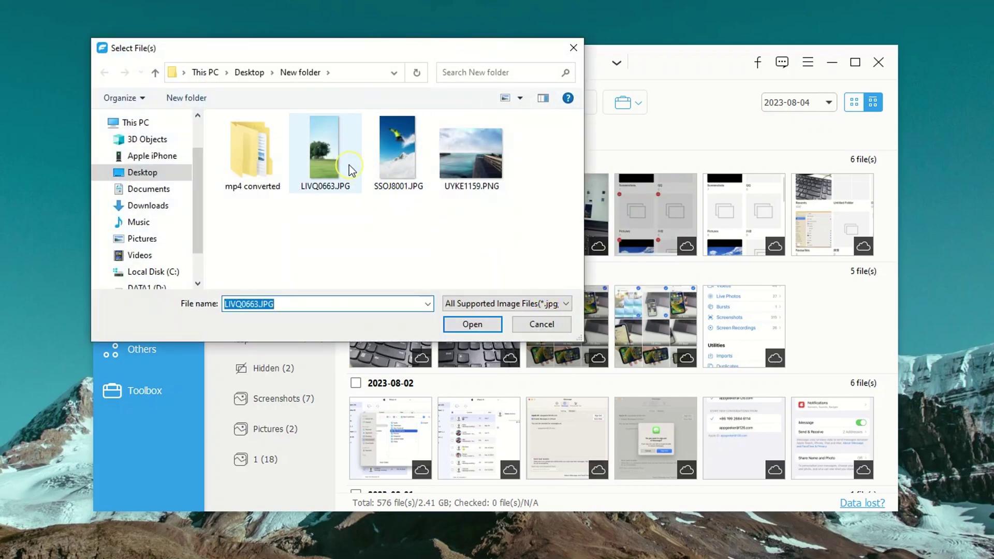
pyautogui.click(340, 159)
pyautogui.keyDown('shift'); pyautogui.click(500, 165); pyautogui.keyUp('shift')
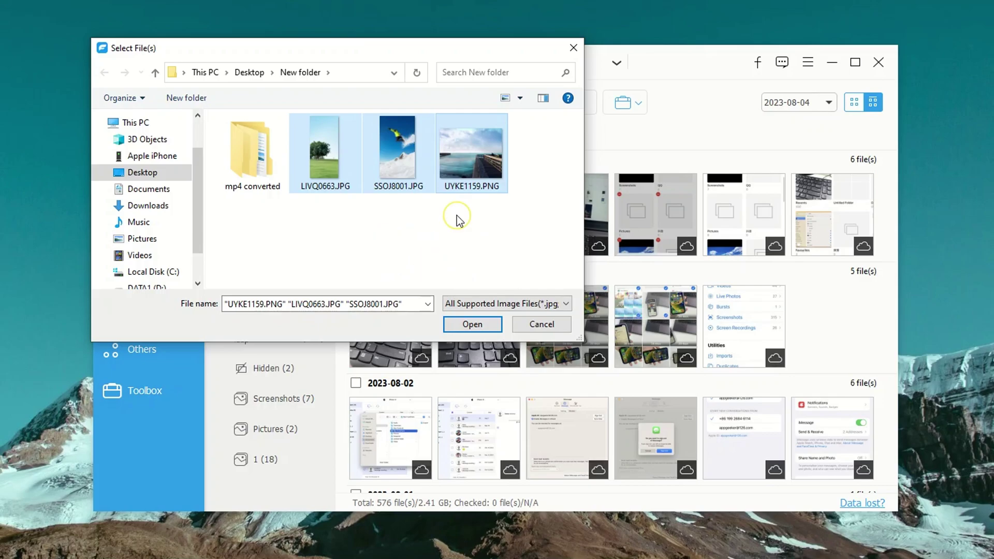
pyautogui.click(473, 326)
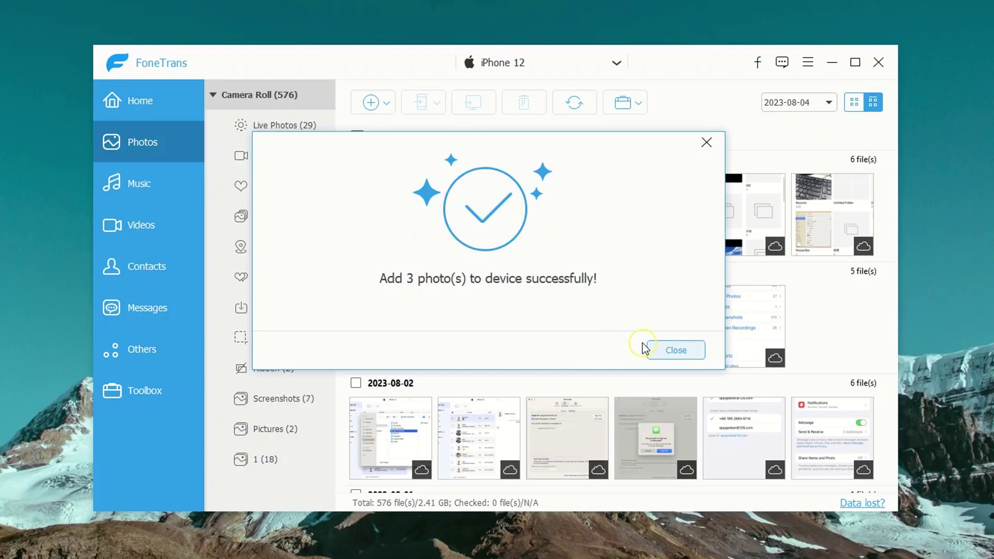
pyautogui.click(656, 350)
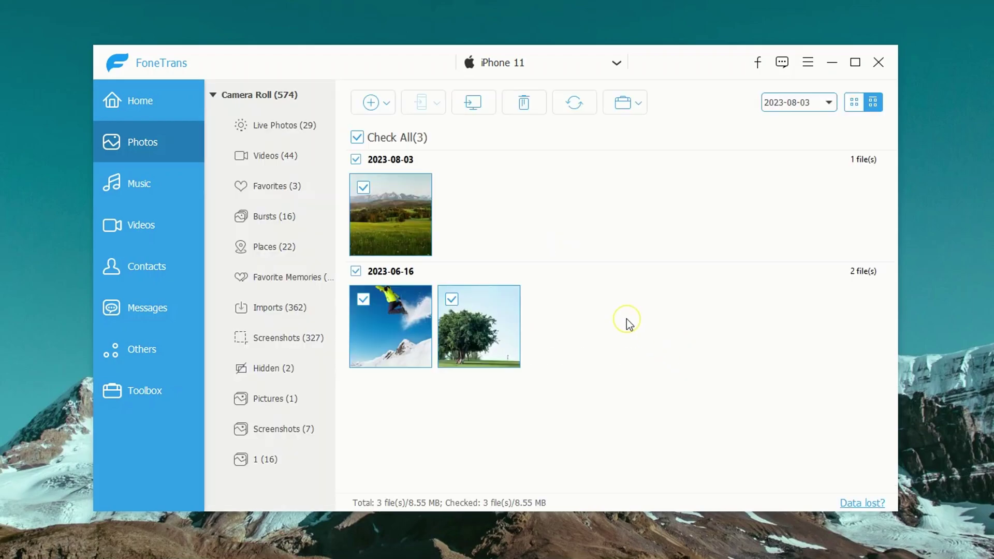
# Step: Add the Pexels Videos 2911 file to the iPhone's Videos
pyautogui.click(142, 235)
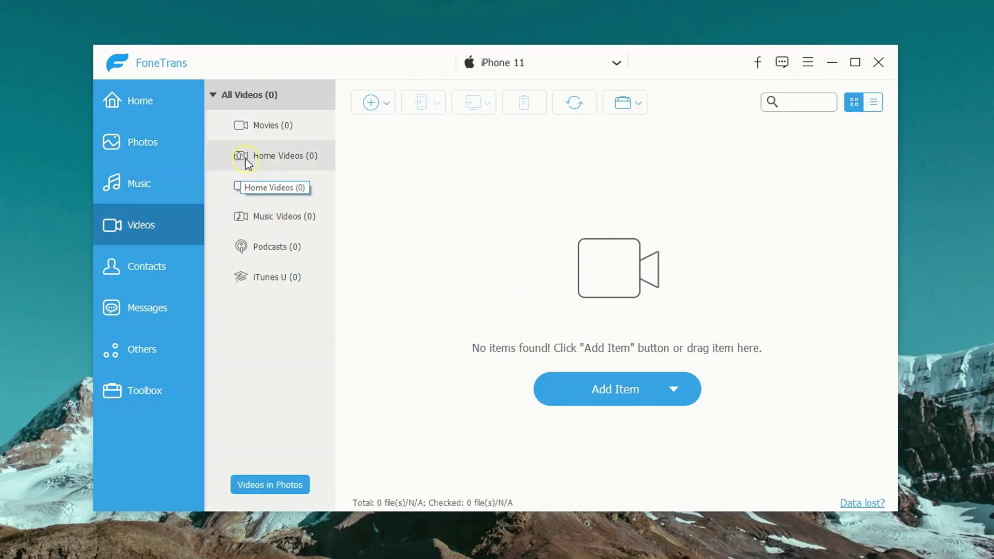
pyautogui.click(370, 102)
pyautogui.click(252, 144)
pyautogui.click(475, 325)
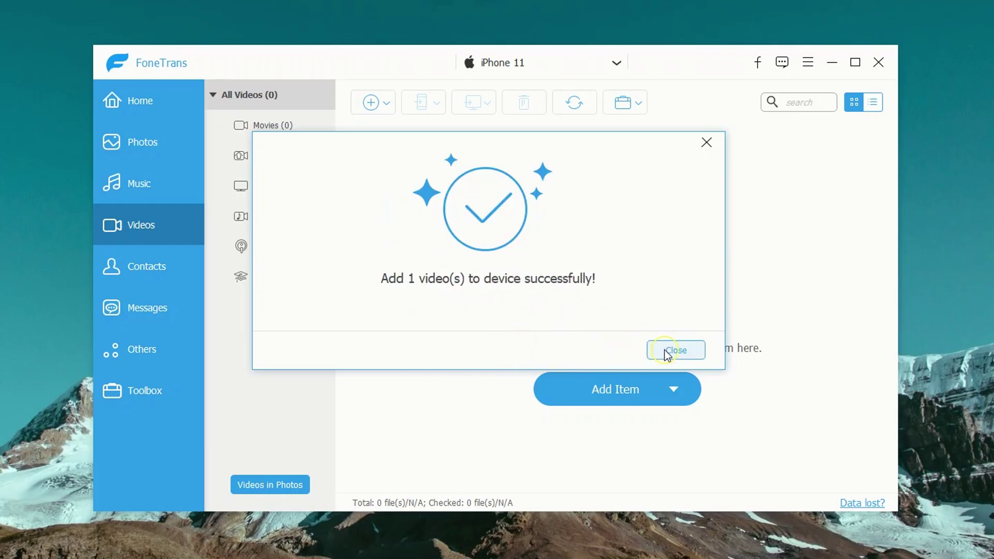
pyautogui.click(674, 350)
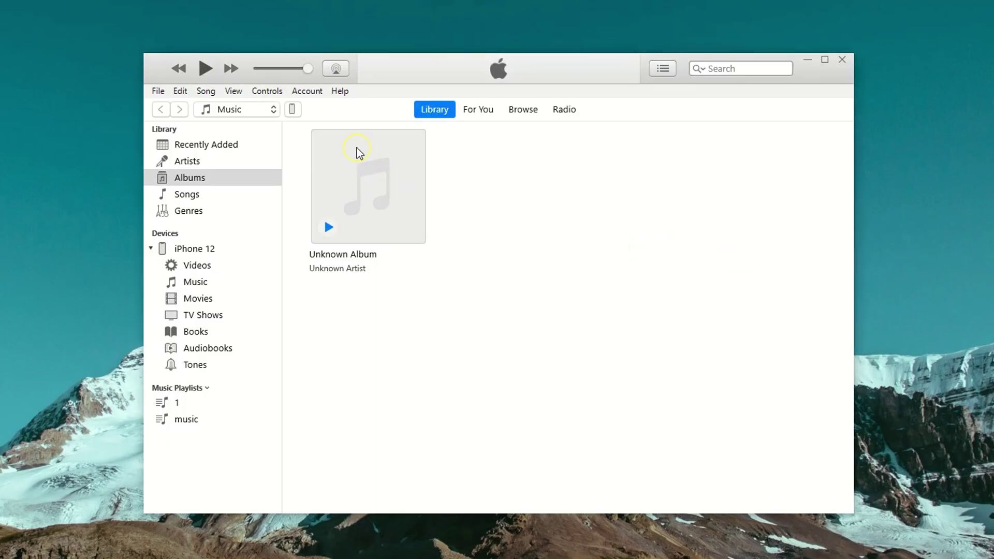
# Step: Turn on Sync Photos for iPhone 12 from selected folders only
pyautogui.click(292, 108)
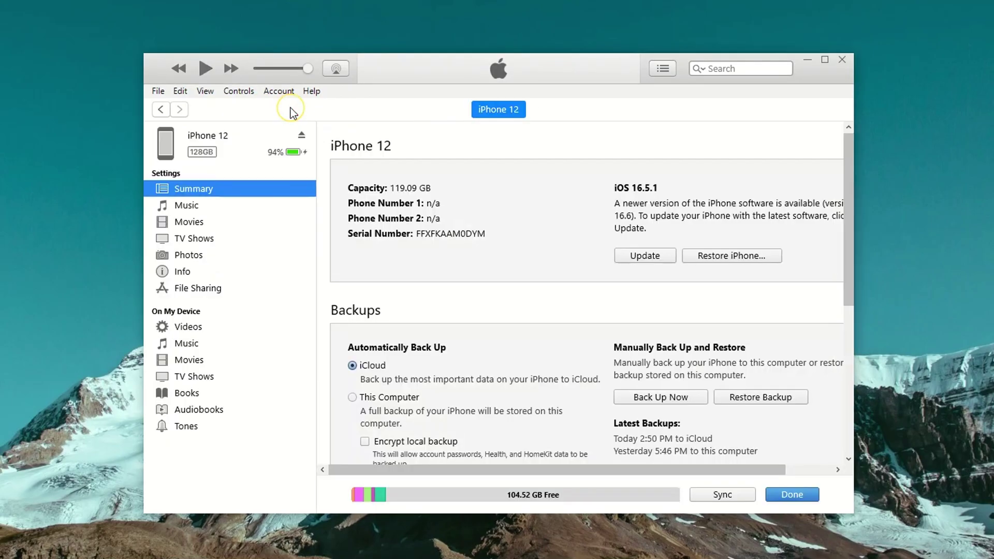
pyautogui.click(214, 263)
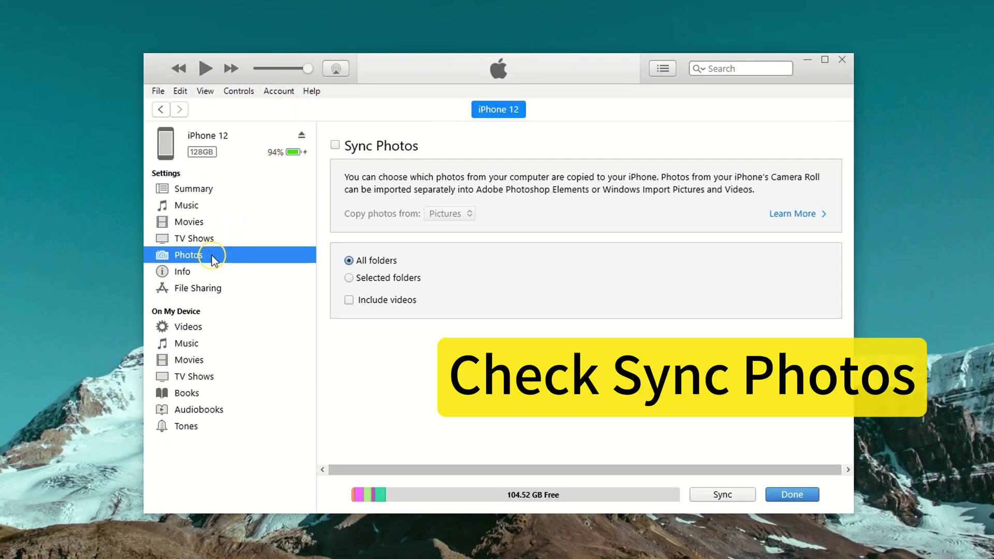
pyautogui.click(335, 146)
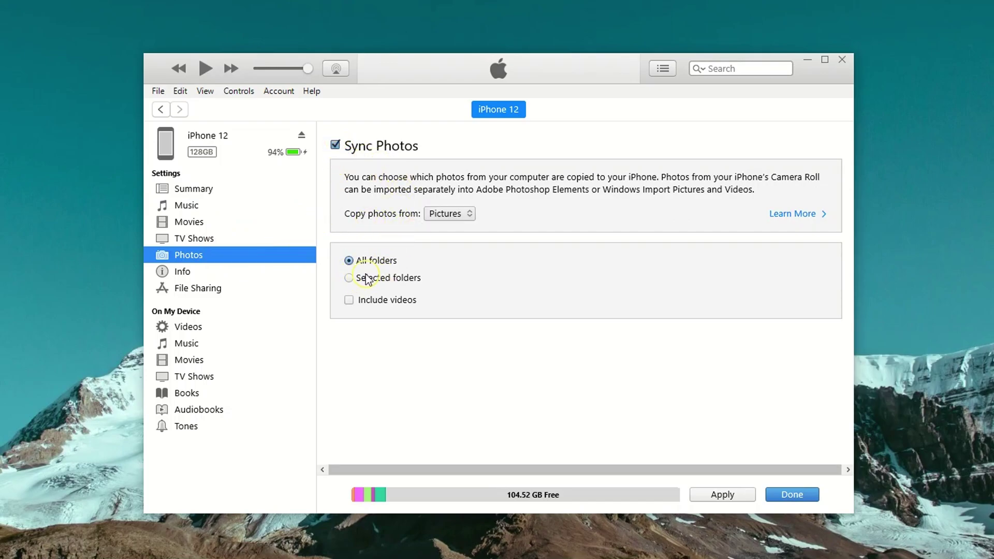
pyautogui.click(350, 278)
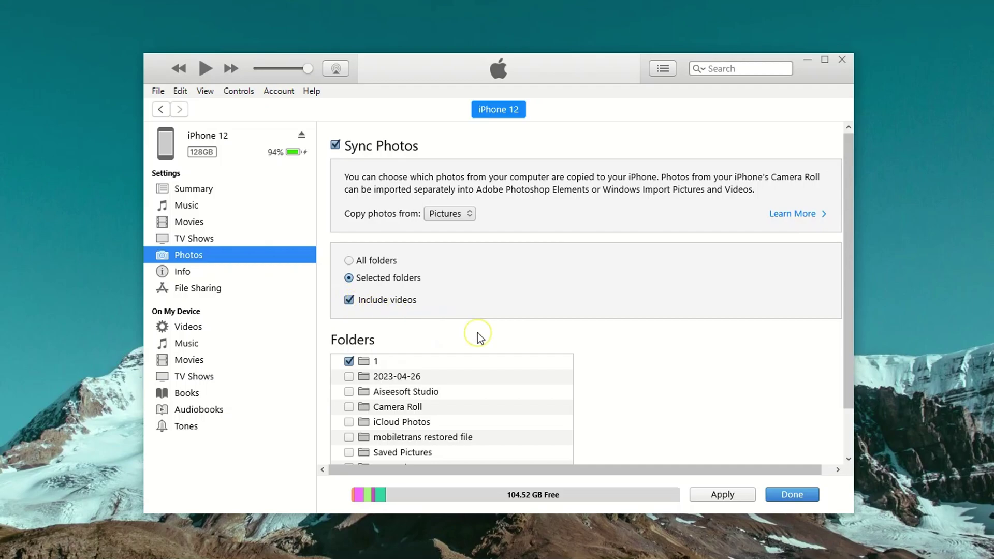
# Step: Apply the photo sync, replacing existing photos, then finish with Done
pyautogui.click(724, 496)
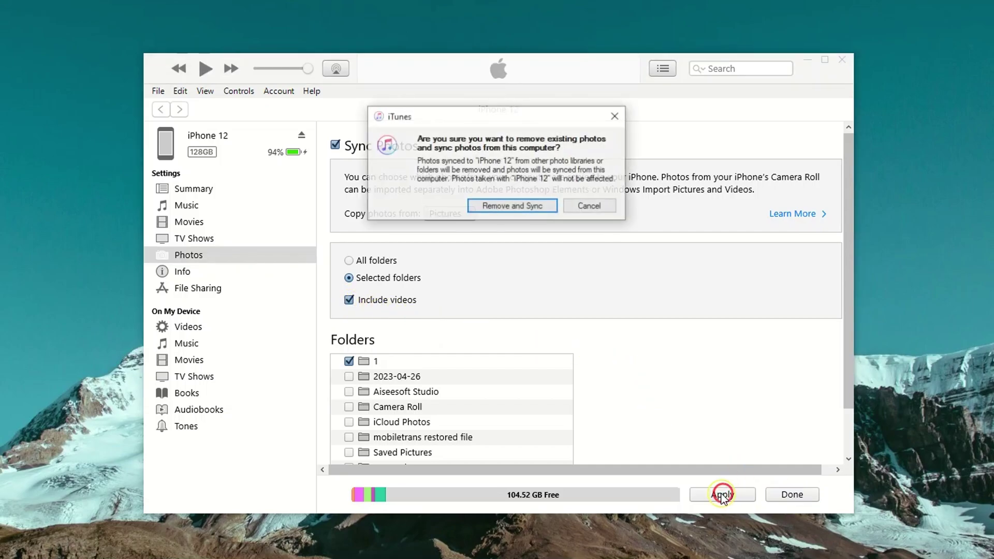
pyautogui.click(519, 210)
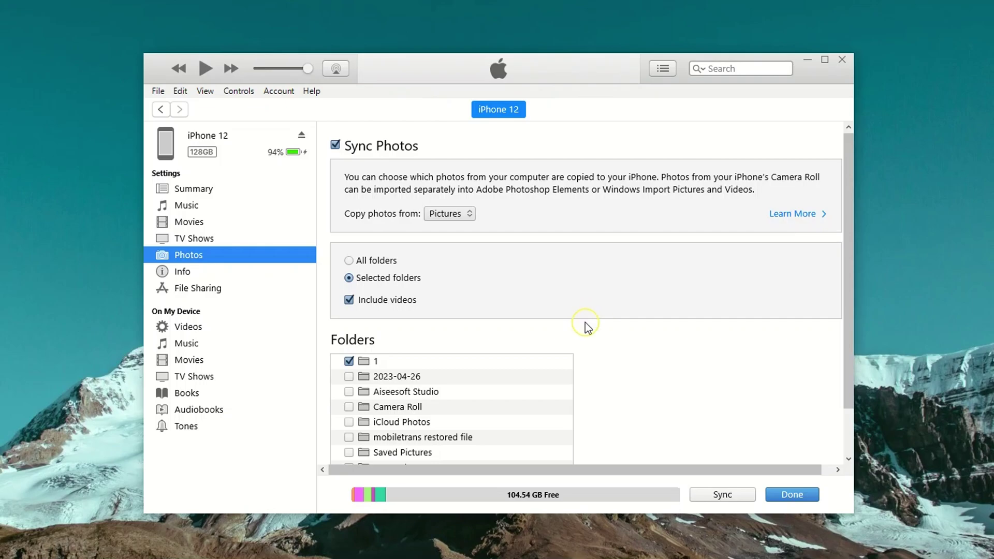
pyautogui.click(786, 495)
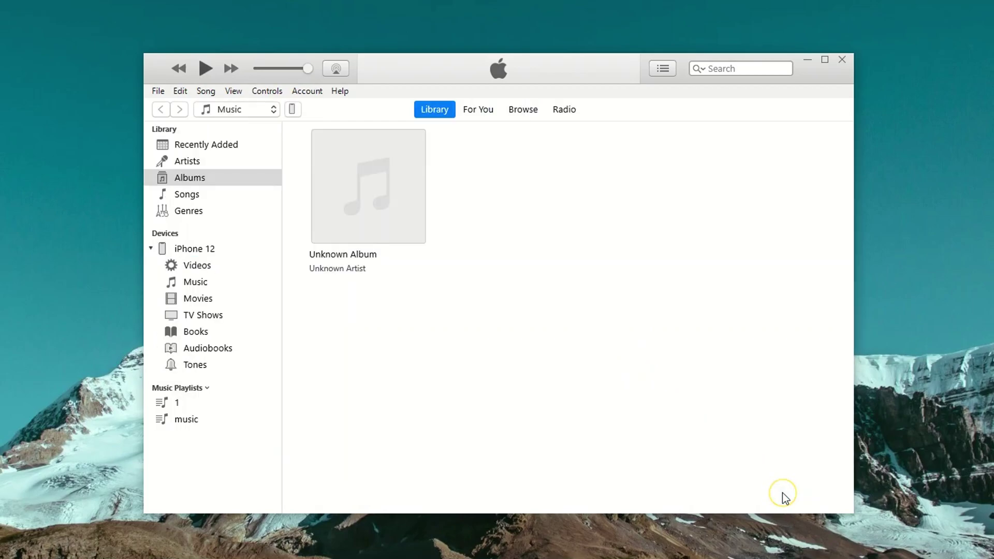